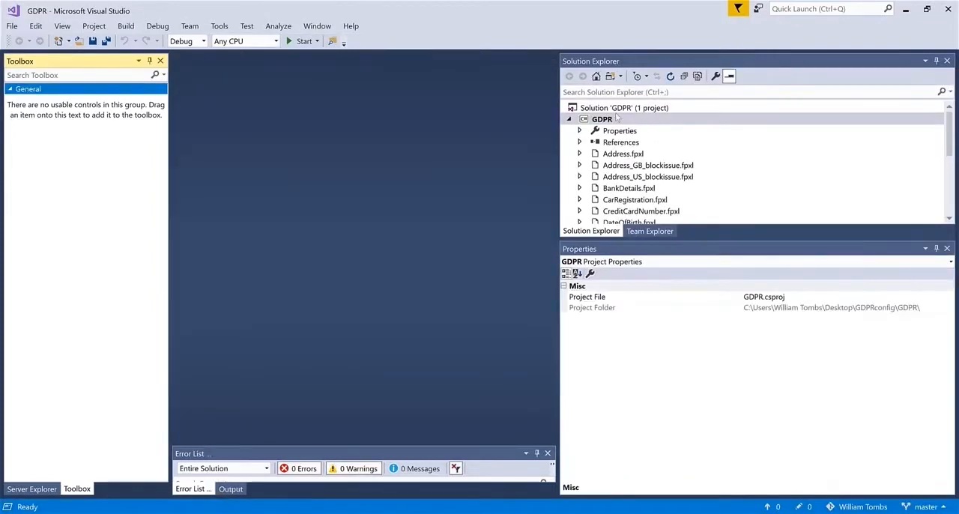
# Step: Close the GDPR solution
pyautogui.rightClick(619, 123)
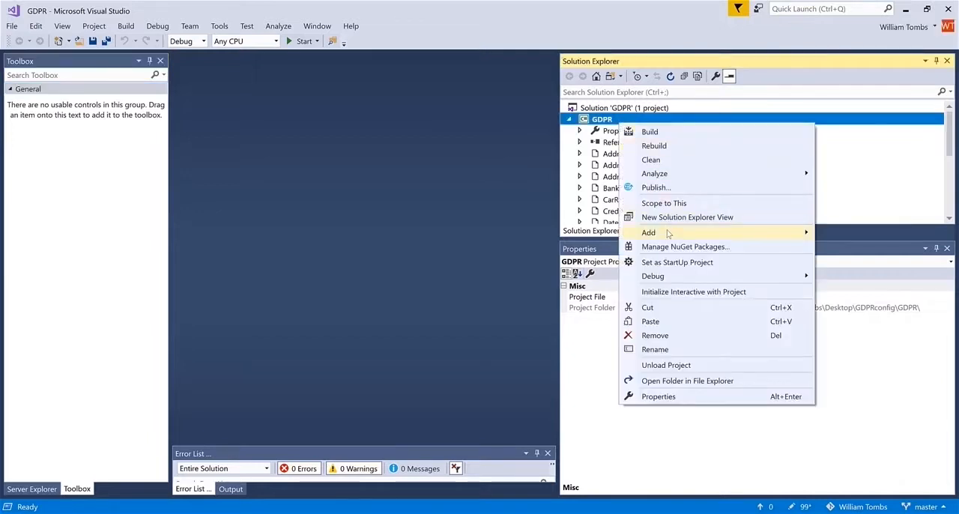
pyautogui.click(595, 120)
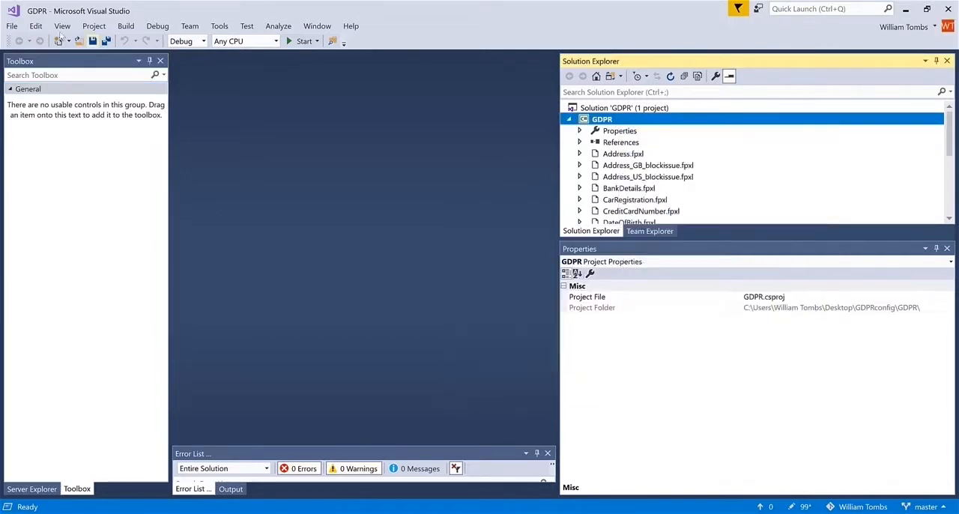
pyautogui.click(12, 25)
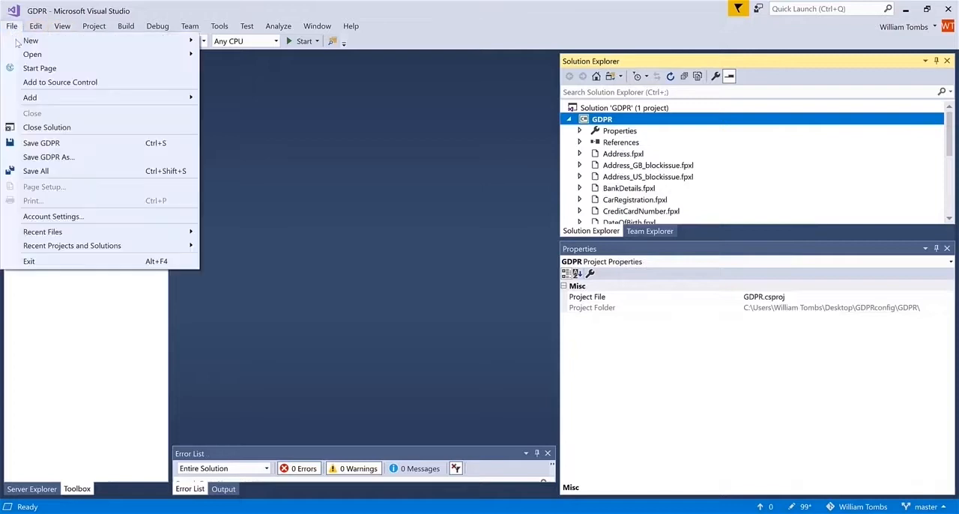
pyautogui.click(47, 128)
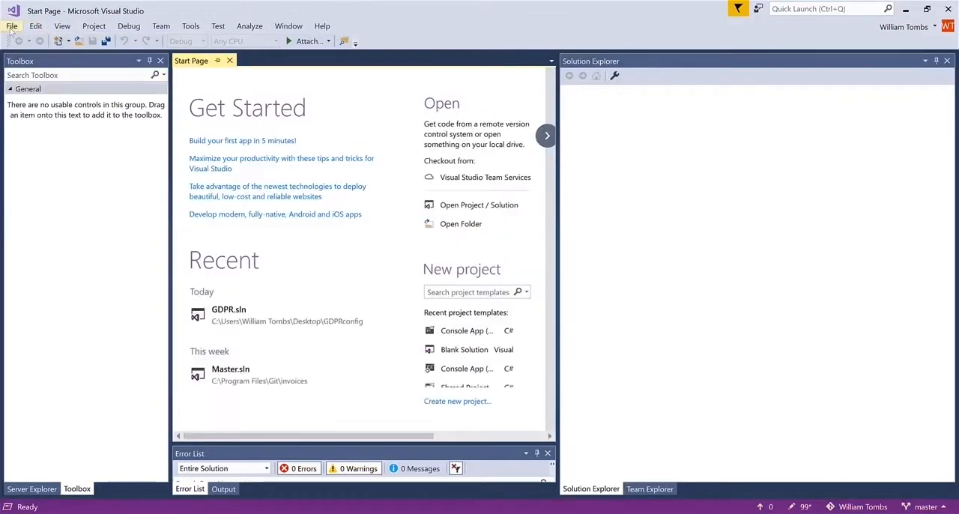
# Step: Create a new Visual C# Console App (.NET Framework) project named "Order Forms"
pyautogui.click(12, 25)
pyautogui.moveTo(31, 41)
pyautogui.click(234, 42)
pyautogui.click(443, 152)
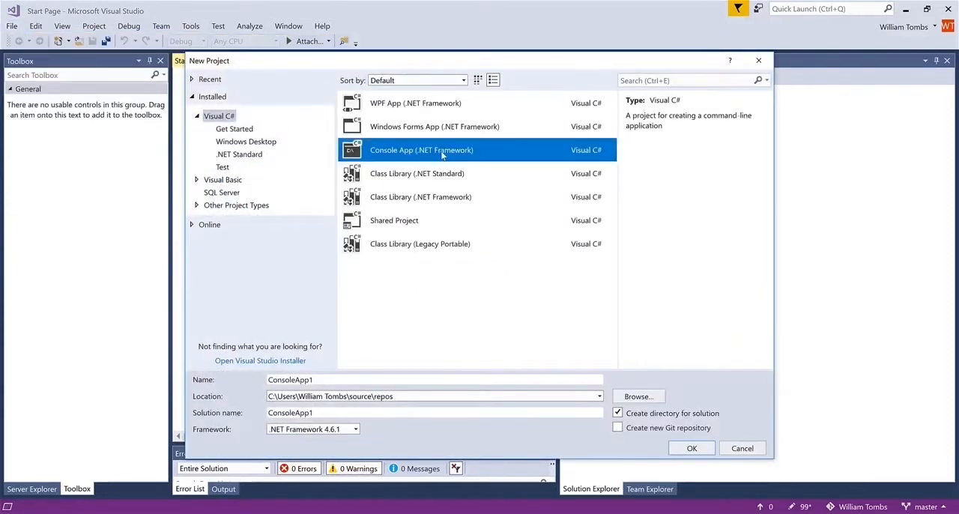
pyautogui.moveTo(310, 379); pyautogui.dragTo(239, 380)
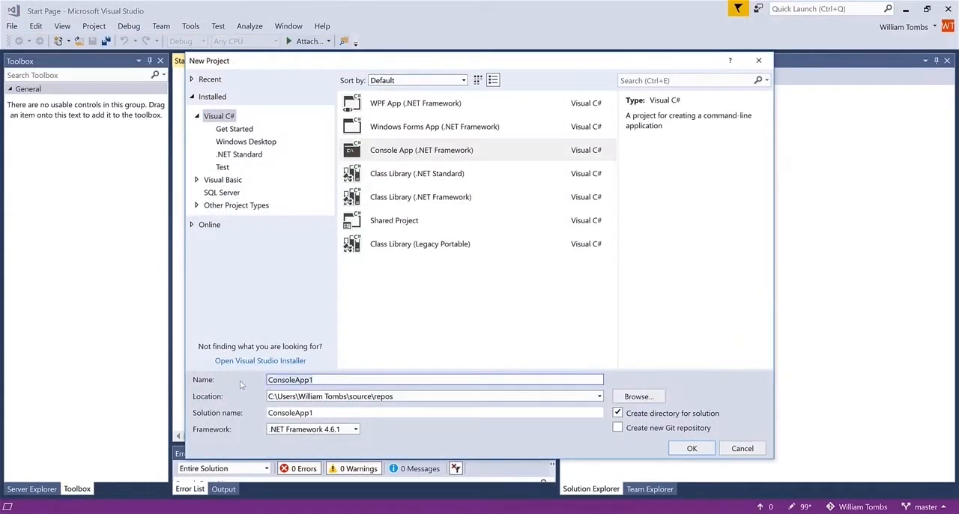
pyautogui.write('Order For')
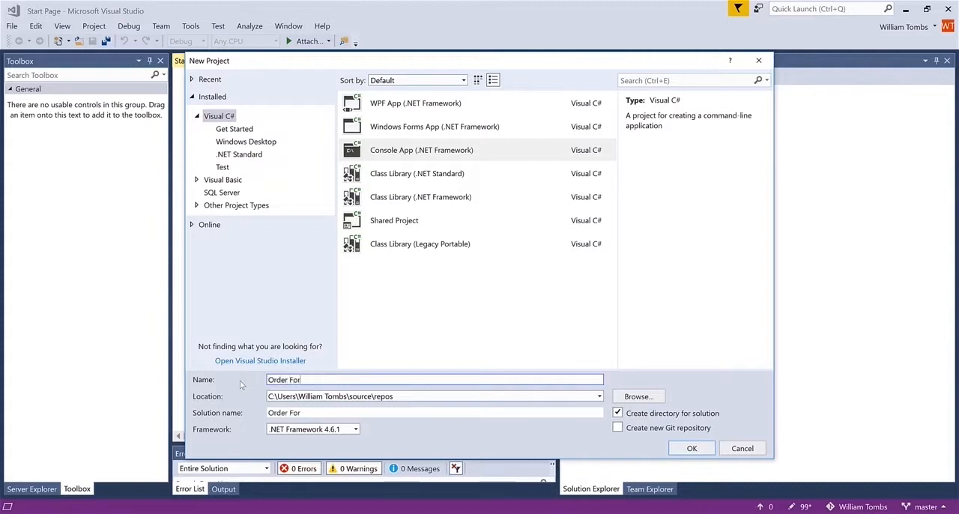
pyautogui.write('ms')
pyautogui.click(689, 447)
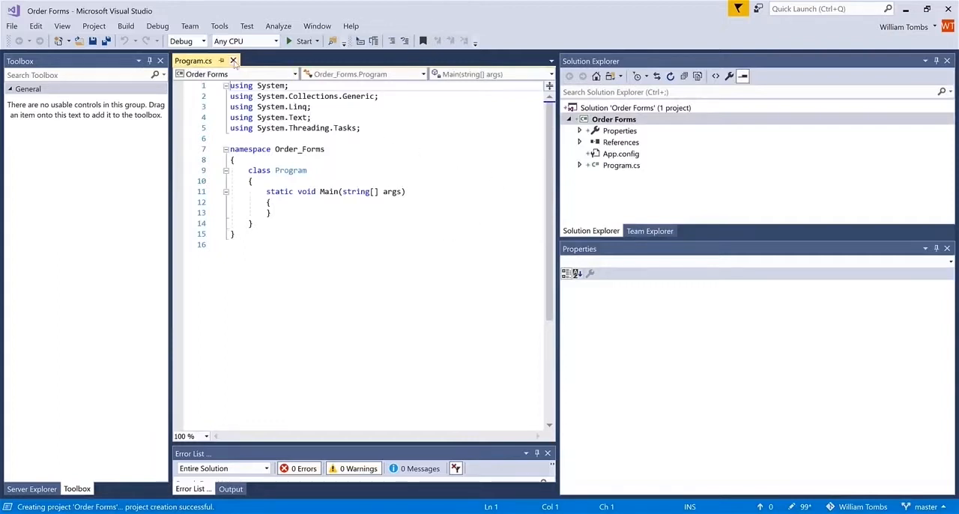
# Step: Close the Program.cs editor and permanently delete Program.cs and App.config from the Order Forms project
pyautogui.click(233, 61)
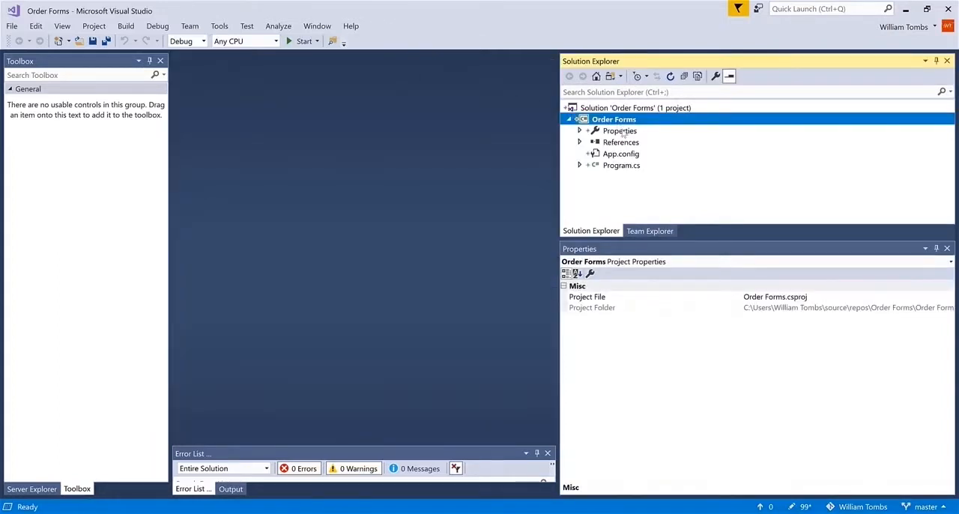
pyautogui.click(626, 166)
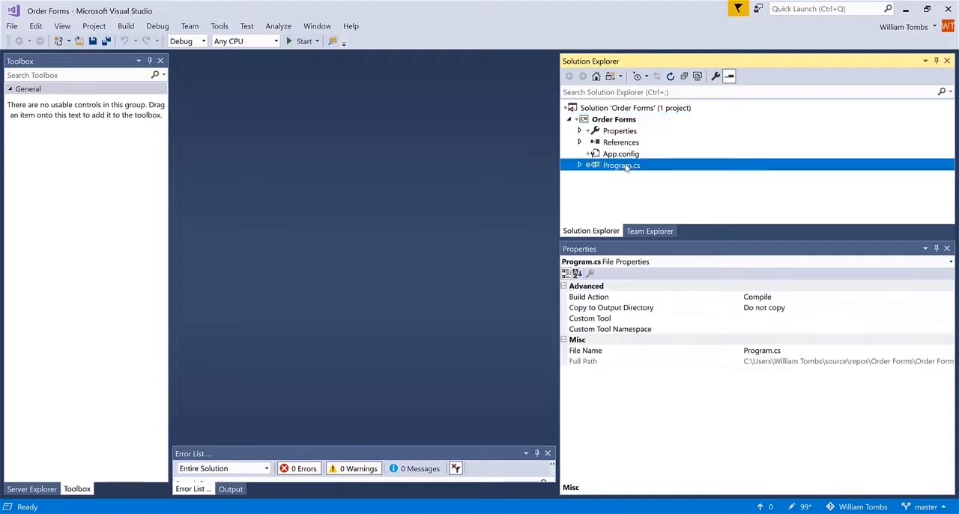
pyautogui.rightClick(626, 166)
pyautogui.click(676, 293)
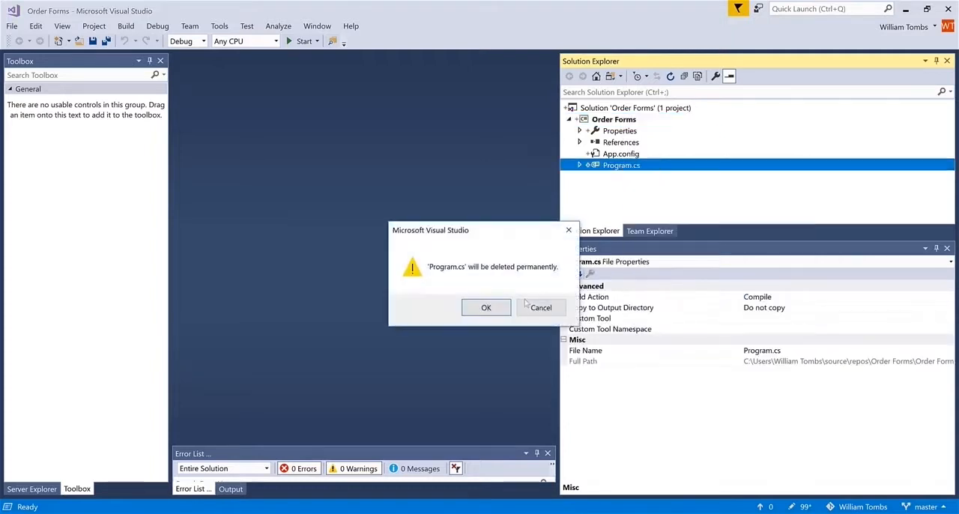
pyautogui.click(485, 308)
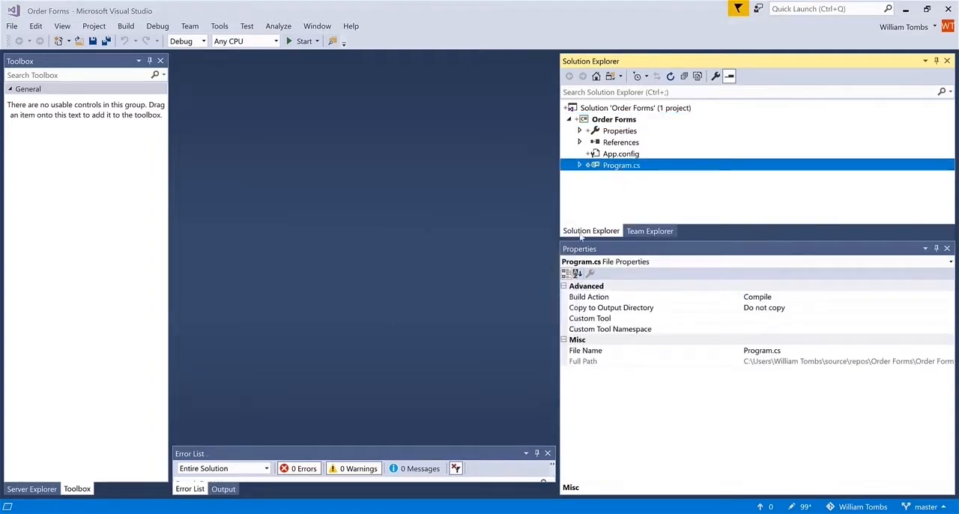
pyautogui.rightClick(635, 156)
pyautogui.click(676, 264)
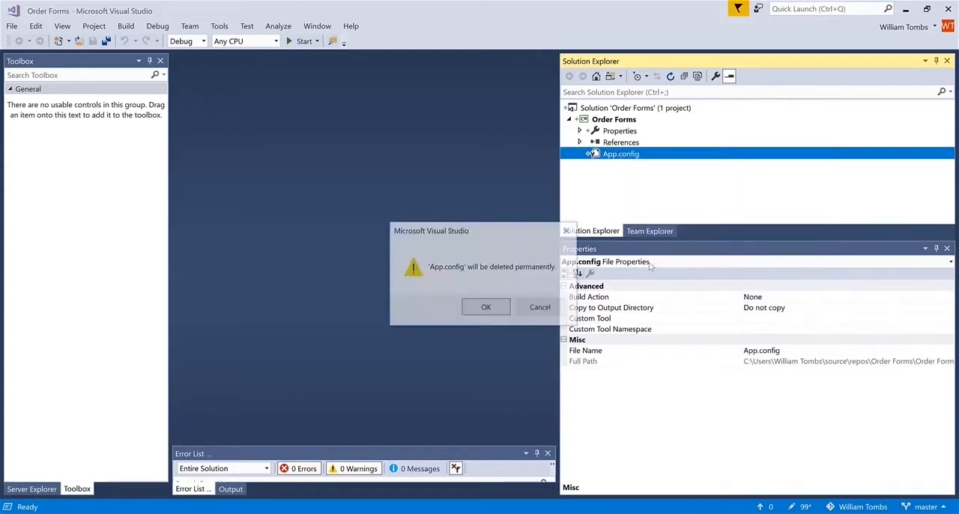
pyautogui.click(500, 307)
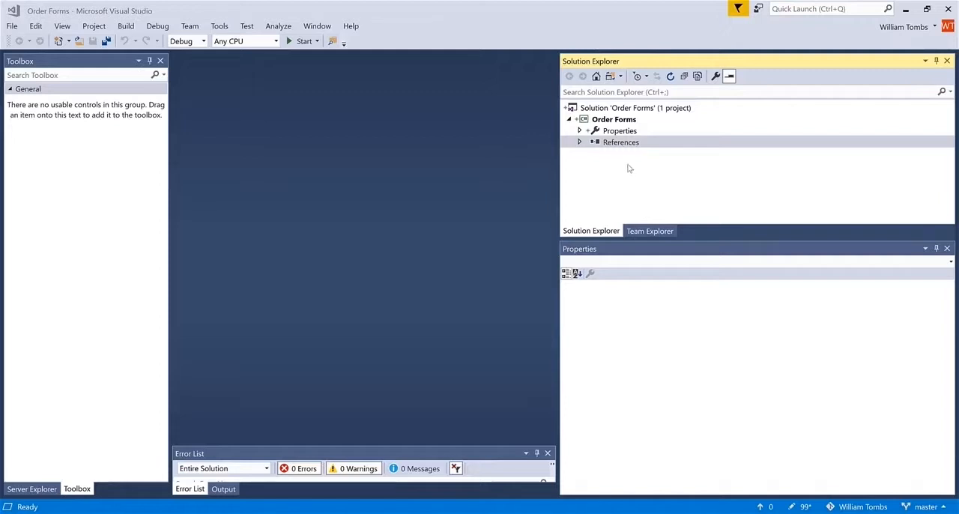
# Step: Add a new Extraction item named OrderFormDate to the Order Forms project
pyautogui.click(625, 122)
pyautogui.rightClick(625, 120)
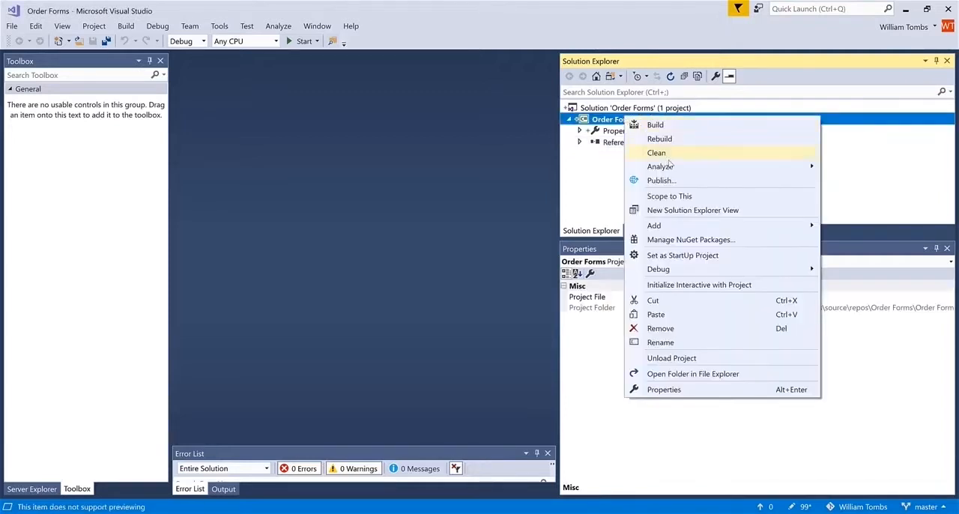
pyautogui.moveTo(692, 226)
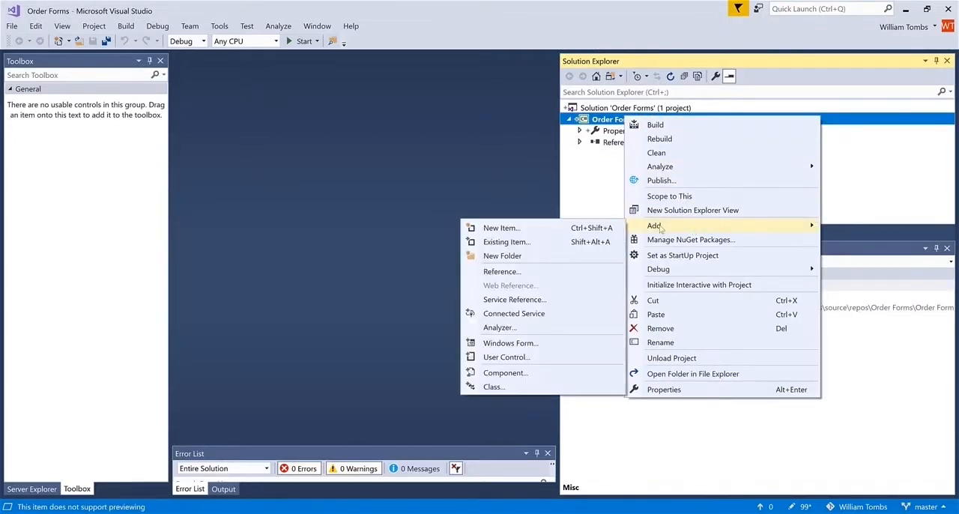
pyautogui.click(524, 229)
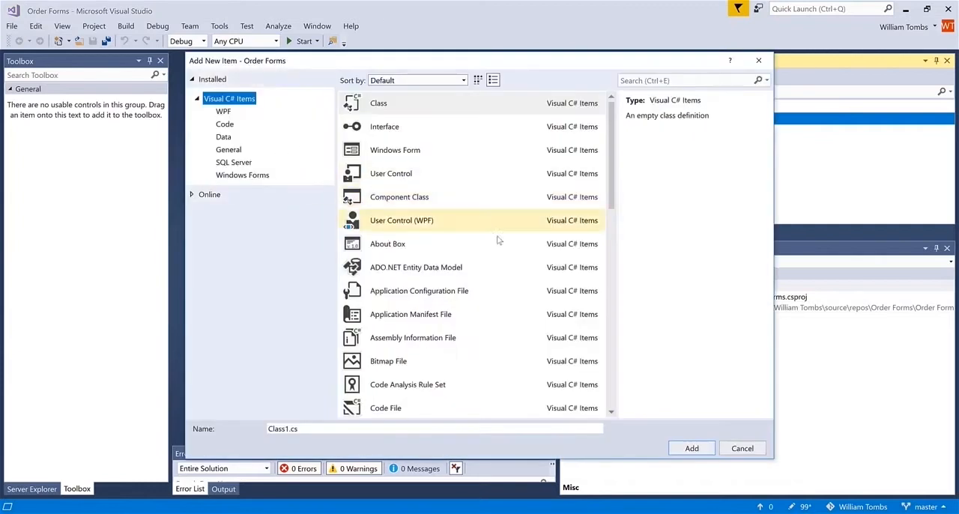
pyautogui.scroll(-6, 523, 311)
pyautogui.scroll(-2, 522, 310)
pyautogui.click(516, 385)
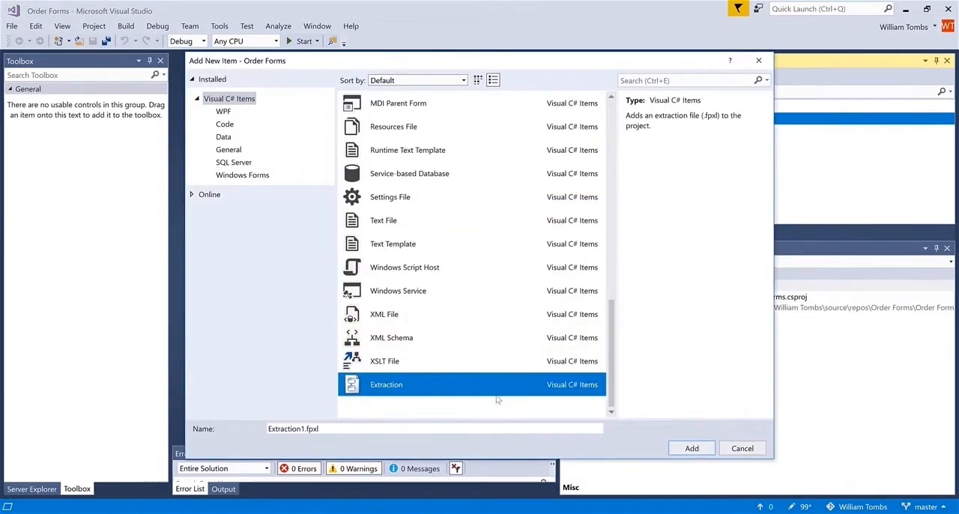
pyautogui.click(302, 430)
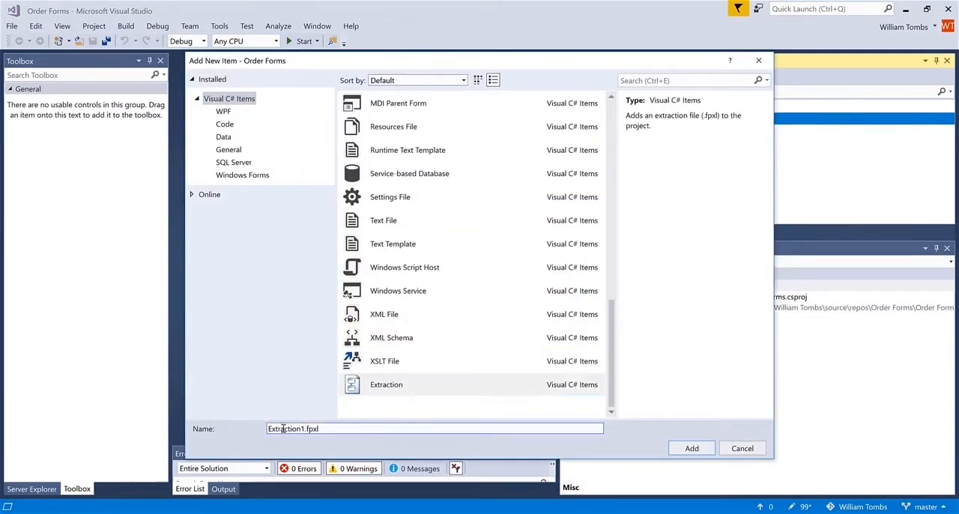
pyautogui.hotkey('ctrl', 'BackSpace')
pyautogui.write('OrderFormDate')
pyautogui.click(689, 449)
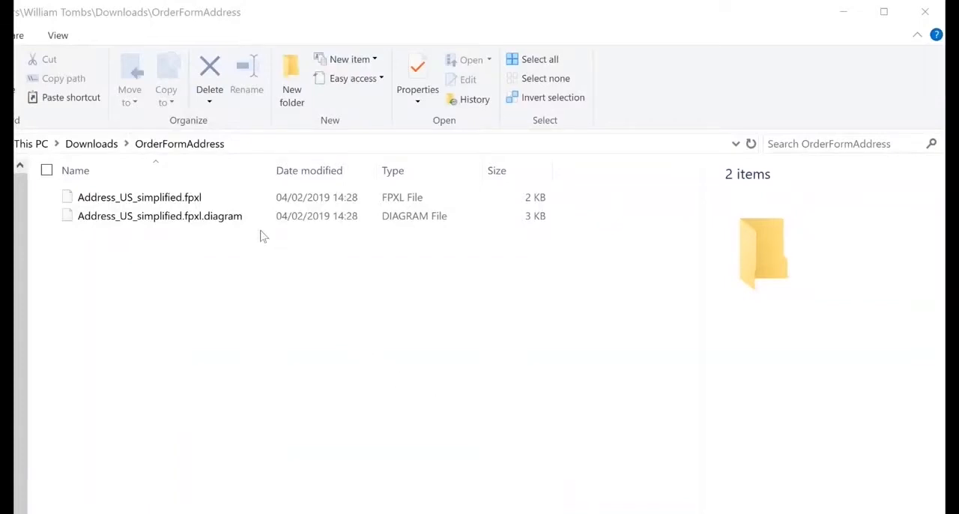
# Step: In File Explorer's OrderFormAddress downloads folder, select Address_US_simplified.fpxl and its matching .fpxl.diagram file
pyautogui.click(207, 199)
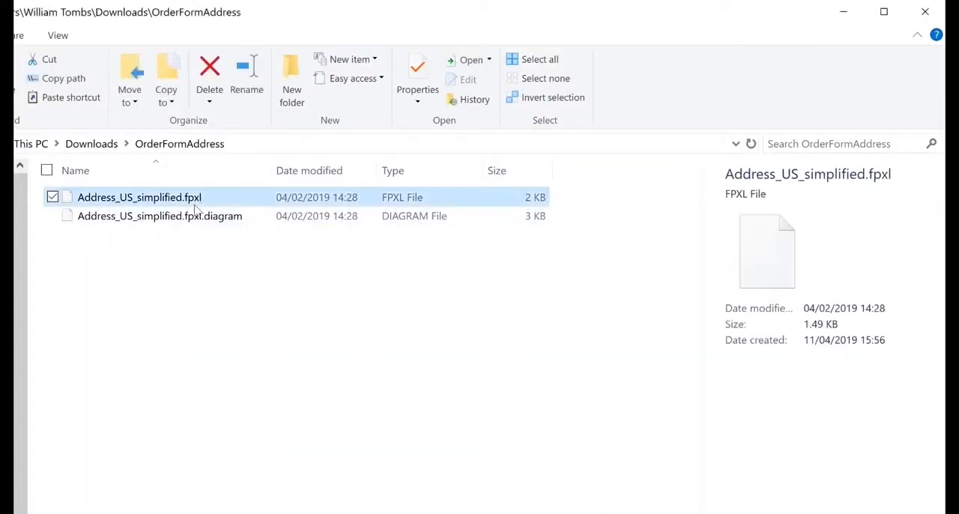
pyautogui.click(52, 216)
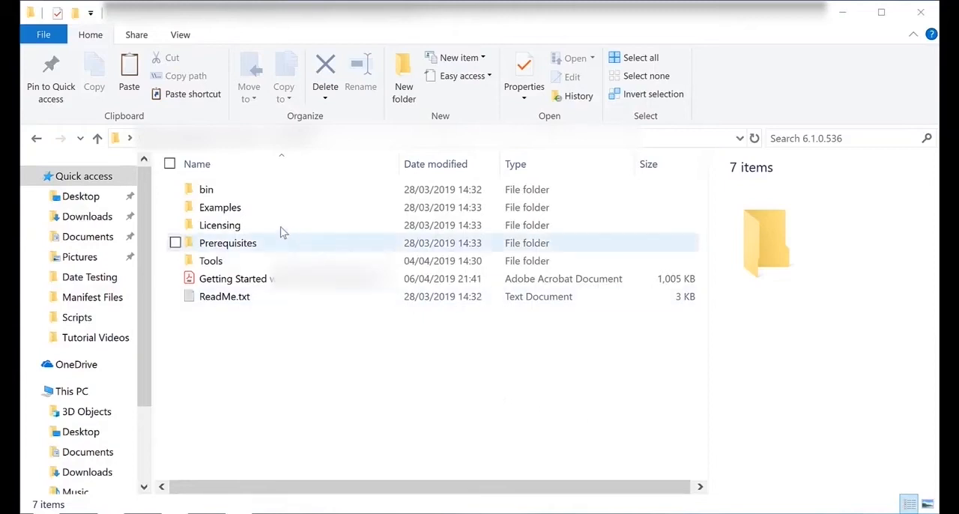
# Step: Open the Modules folder under Examples and Extraction, and select the .fpxl and .fpxl.diagram files for Date and ReferenceNumber
pyautogui.doubleClick(259, 209)
pyautogui.doubleClick(258, 209)
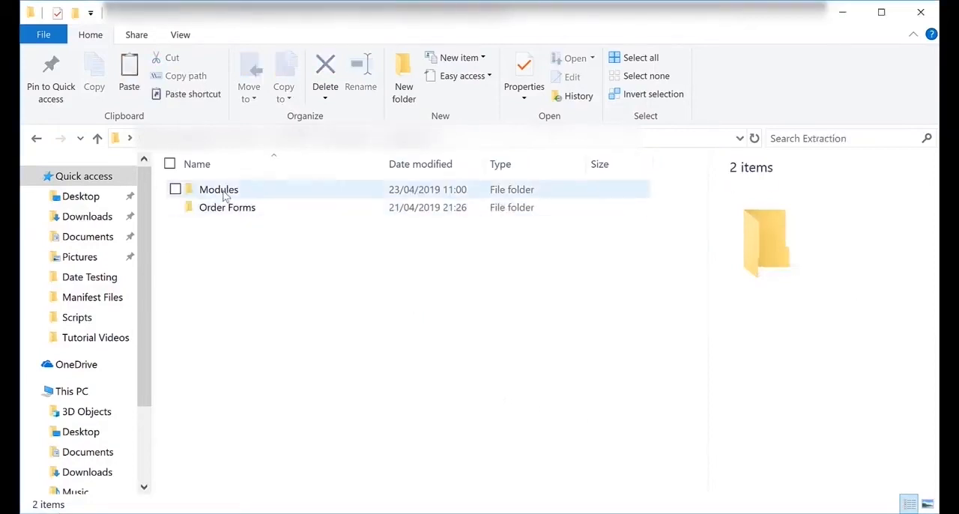
pyautogui.doubleClick(224, 190)
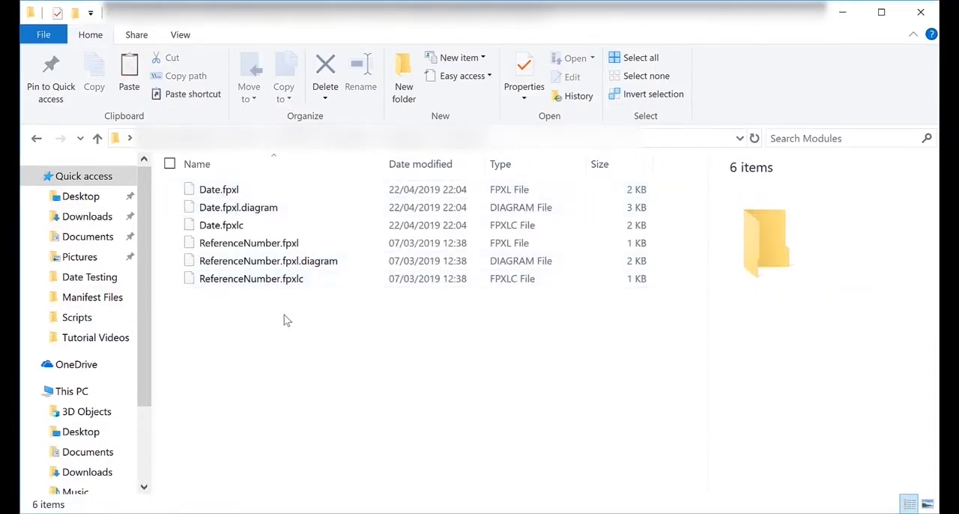
pyautogui.click(174, 190)
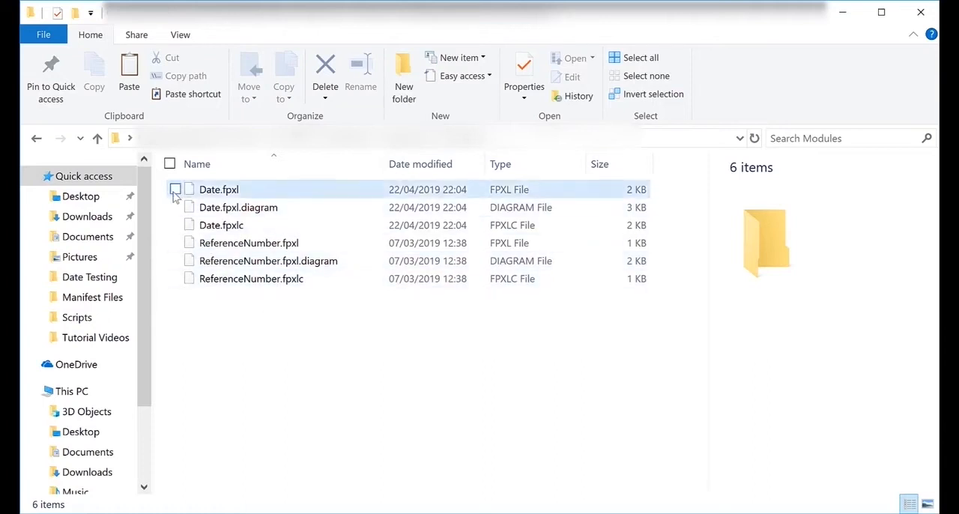
pyautogui.click(175, 207)
pyautogui.click(175, 242)
pyautogui.click(174, 260)
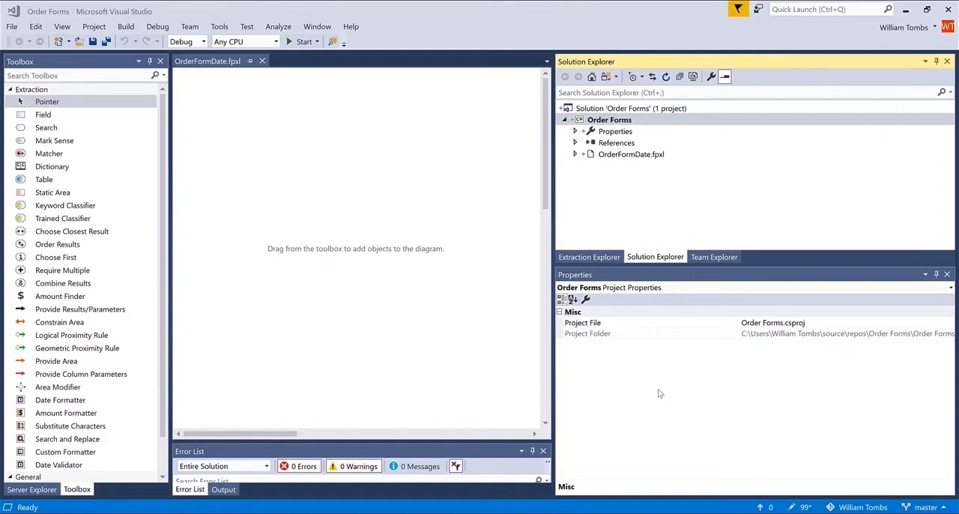
# Step: Back in Visual Studio, start adding existing items to the Order Forms project and set the file filter to All Files (*.*)
pyautogui.click(606, 122)
pyautogui.rightClick(604, 126)
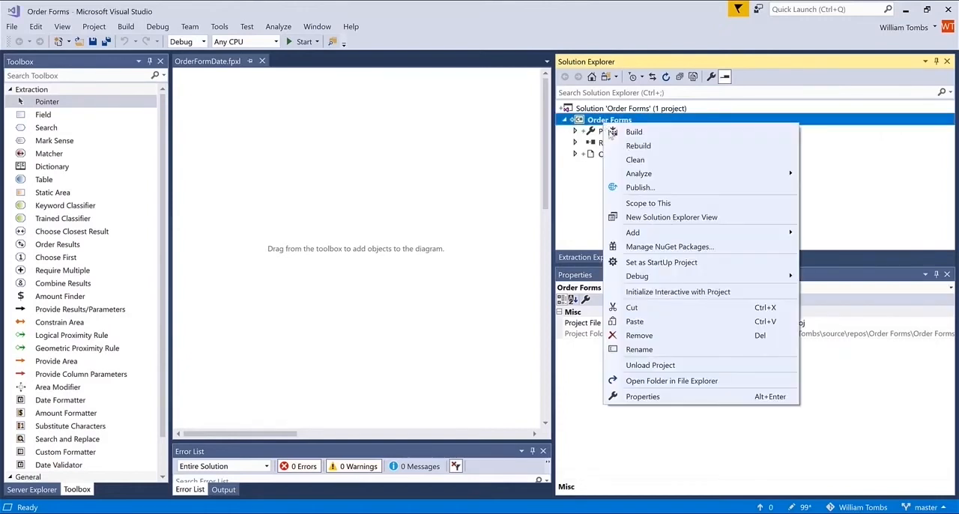
pyautogui.moveTo(633, 232)
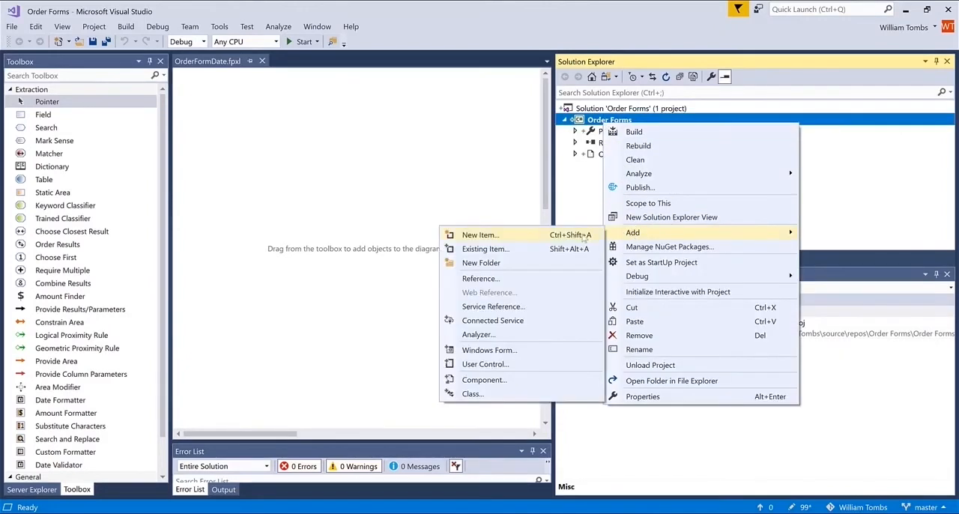
pyautogui.click(546, 248)
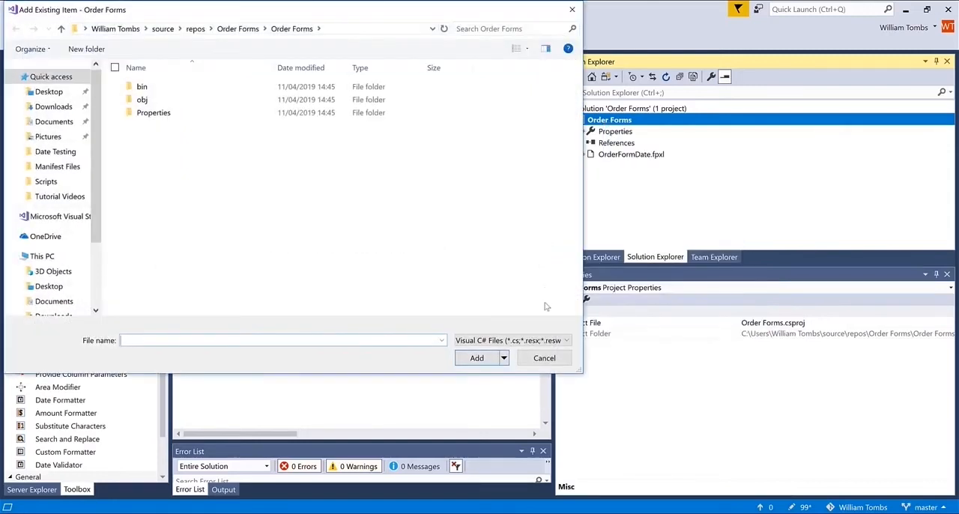
pyautogui.click(538, 340)
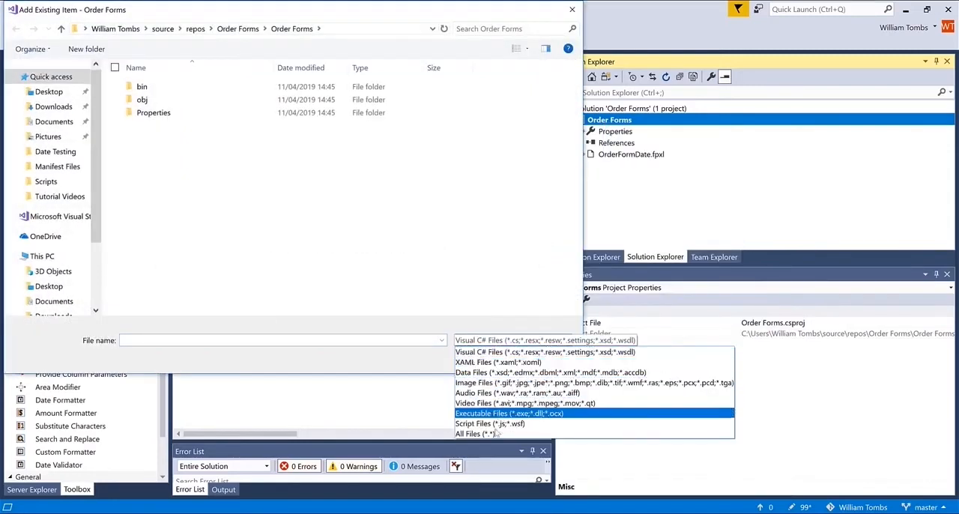
pyautogui.click(496, 434)
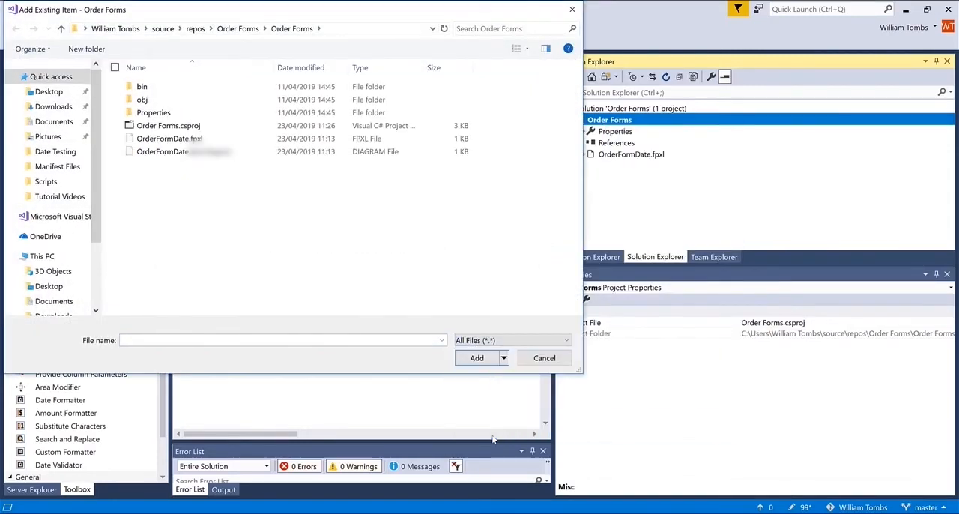
# Step: Browse from the Desktop to the Modules folder under Examples and Extraction, and add Date.fpxl to the Order Forms project as a regular item, not a link
pyautogui.click(49, 91)
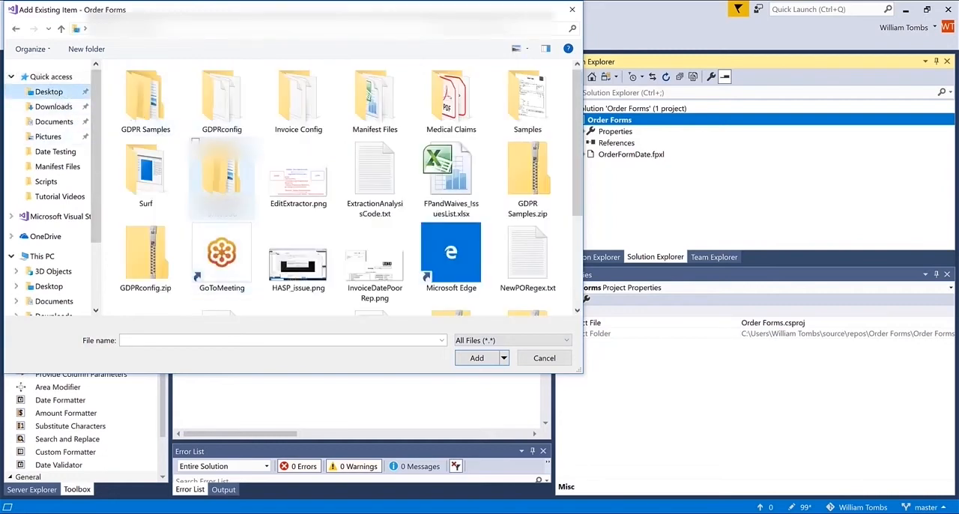
pyautogui.doubleClick(222, 176)
pyautogui.doubleClick(168, 91)
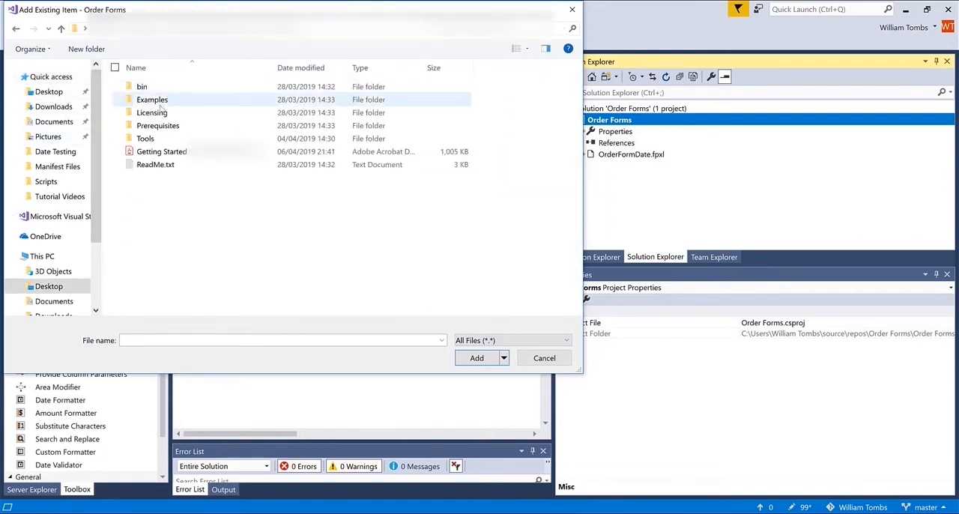
pyautogui.doubleClick(153, 99)
pyautogui.doubleClick(153, 100)
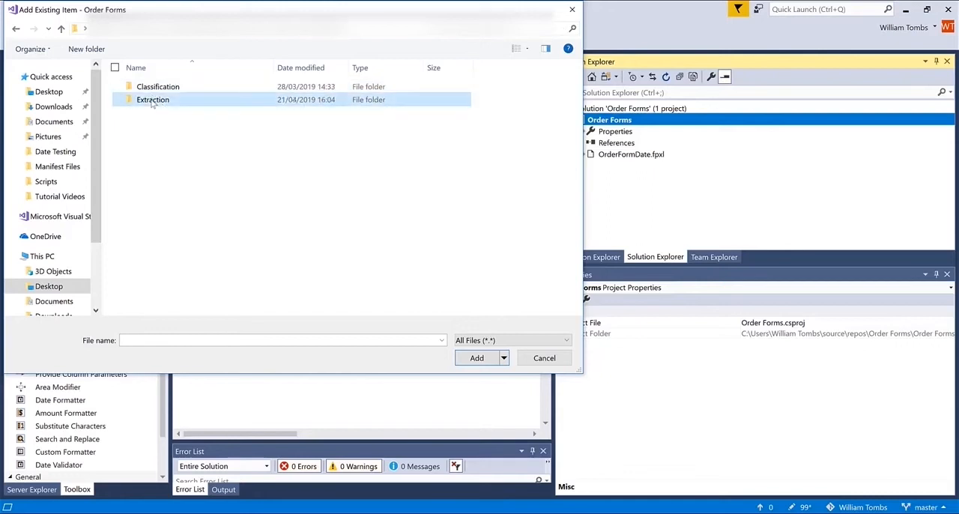
pyautogui.doubleClick(152, 98)
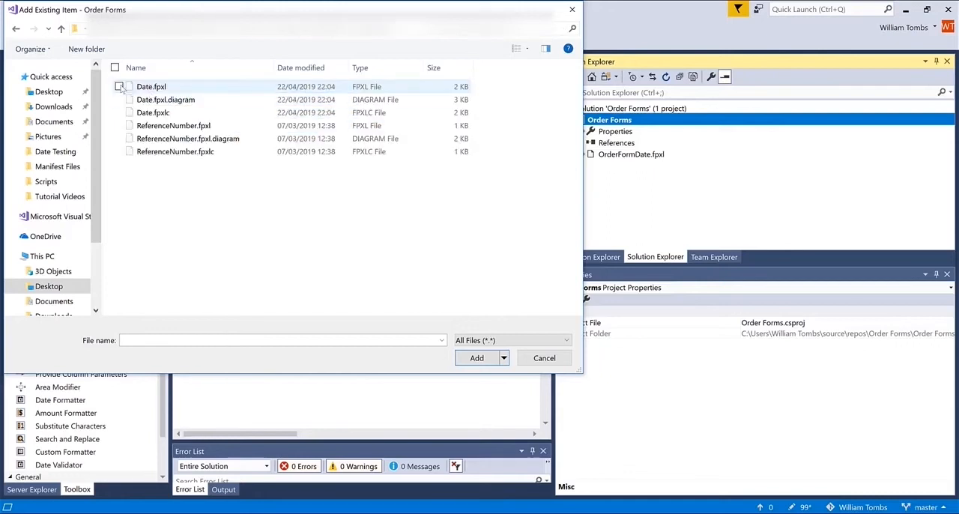
pyautogui.click(123, 88)
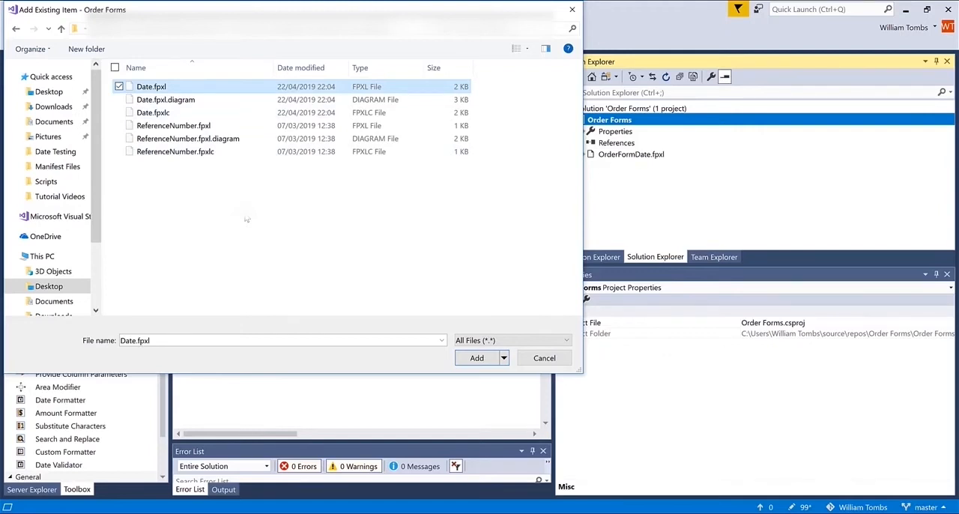
pyautogui.click(503, 358)
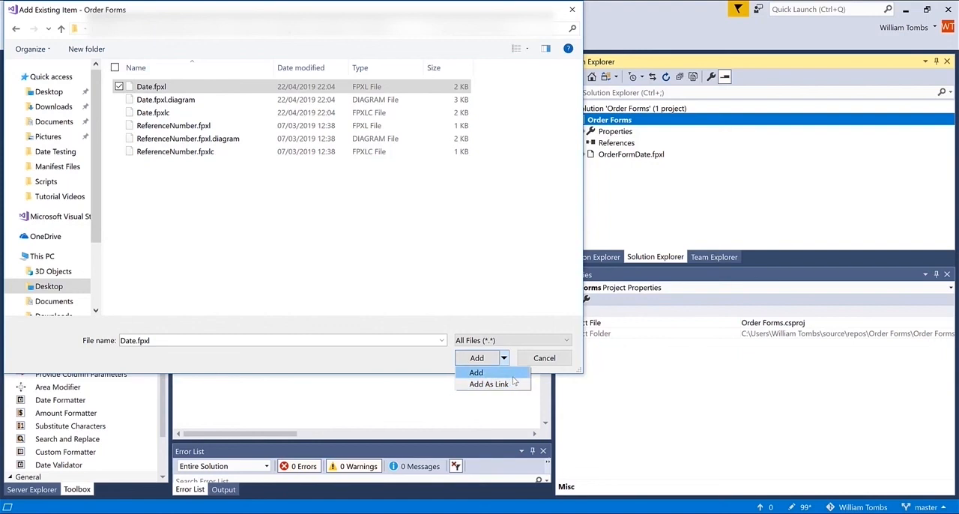
pyautogui.click(486, 372)
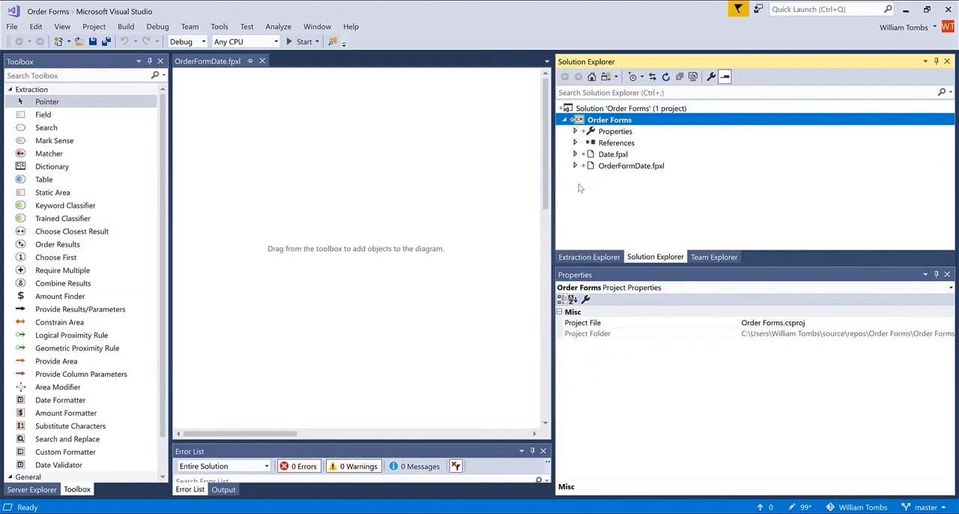
# Step: Check the files nested under Date.fpxl in the Order Forms project and open Date.fpxl to view its extraction diagram
pyautogui.click(575, 154)
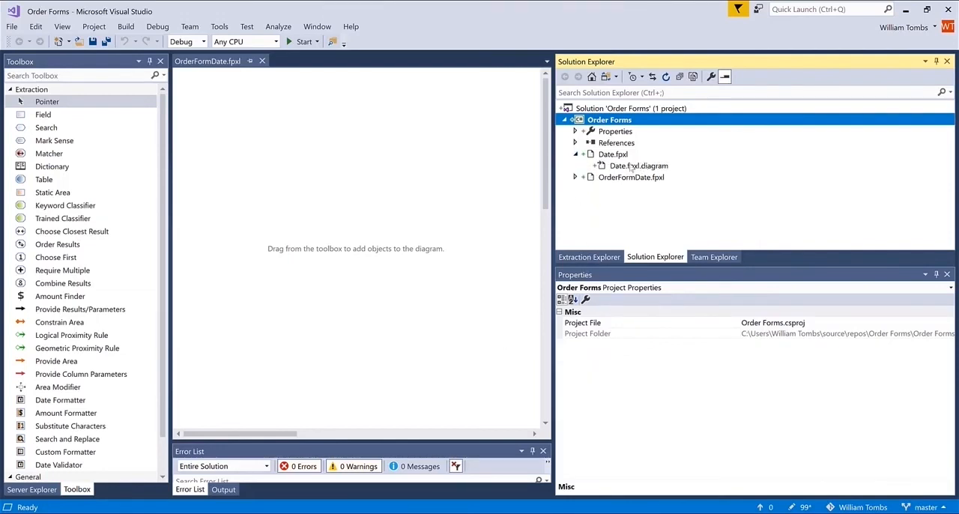
pyautogui.click(574, 154)
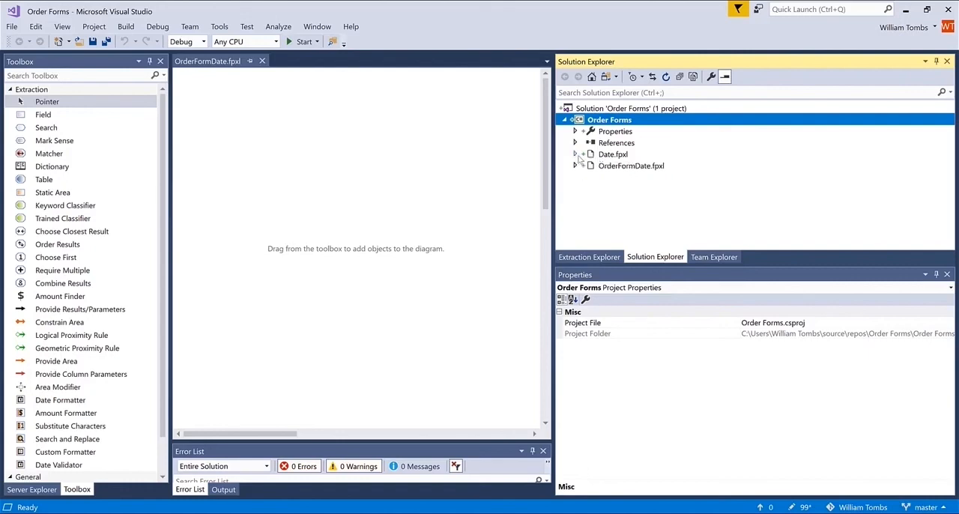
pyautogui.doubleClick(621, 155)
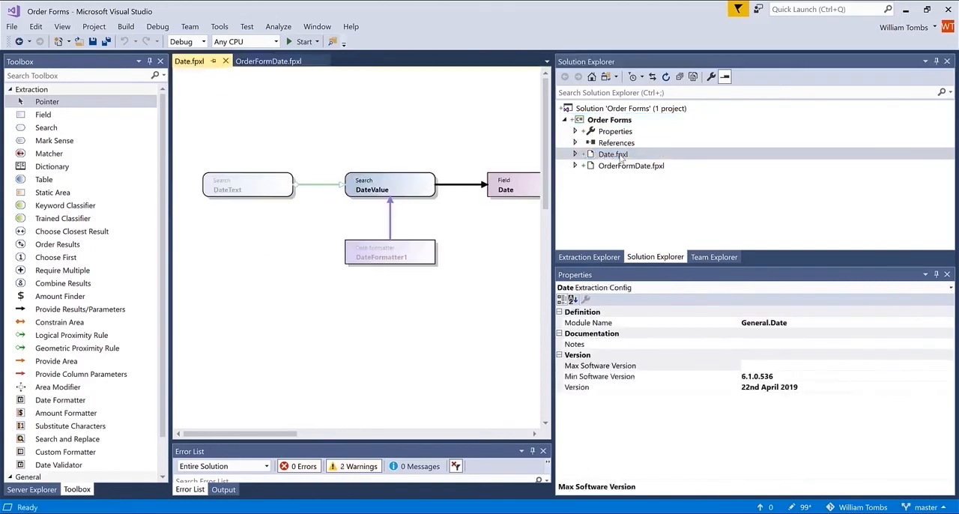